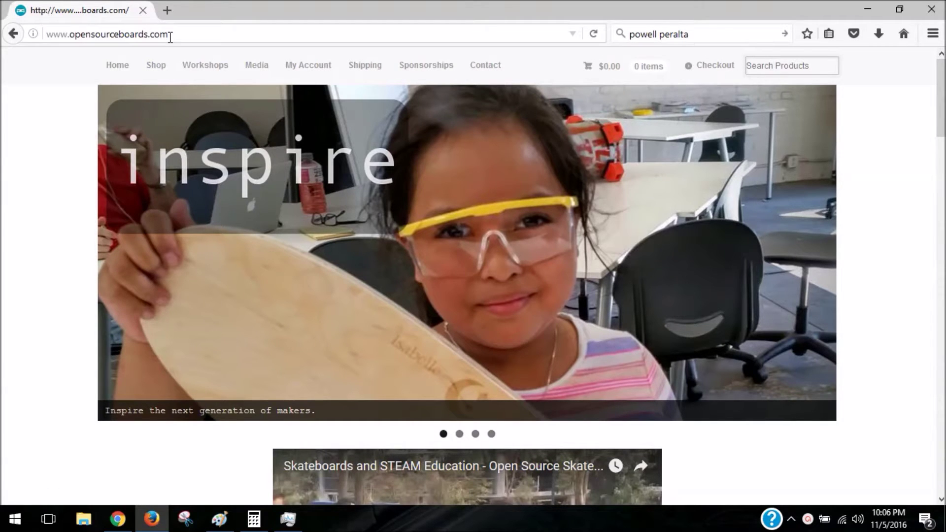
Open the "Design your own board!" custom board builder from the Open Source Skateboards home page
scroll(926, 199, "down", 2)
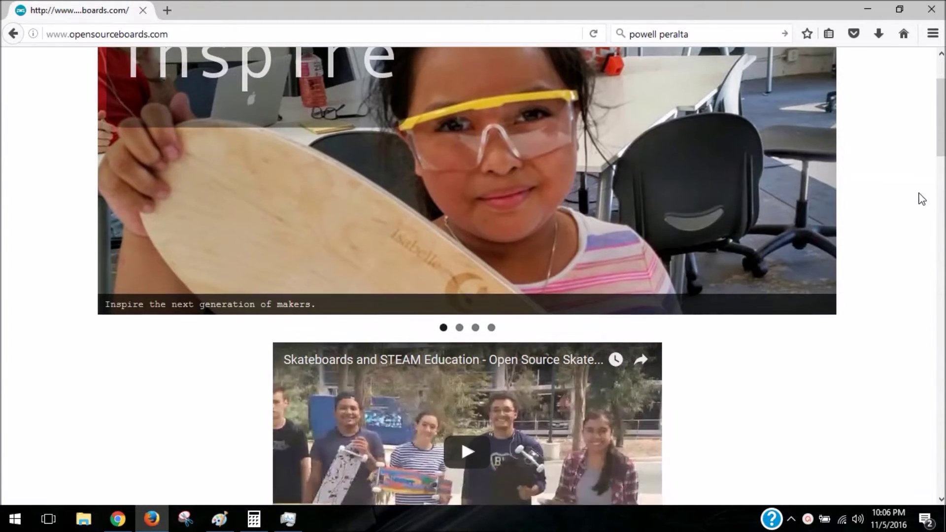
scroll(921, 199, "down", 10)
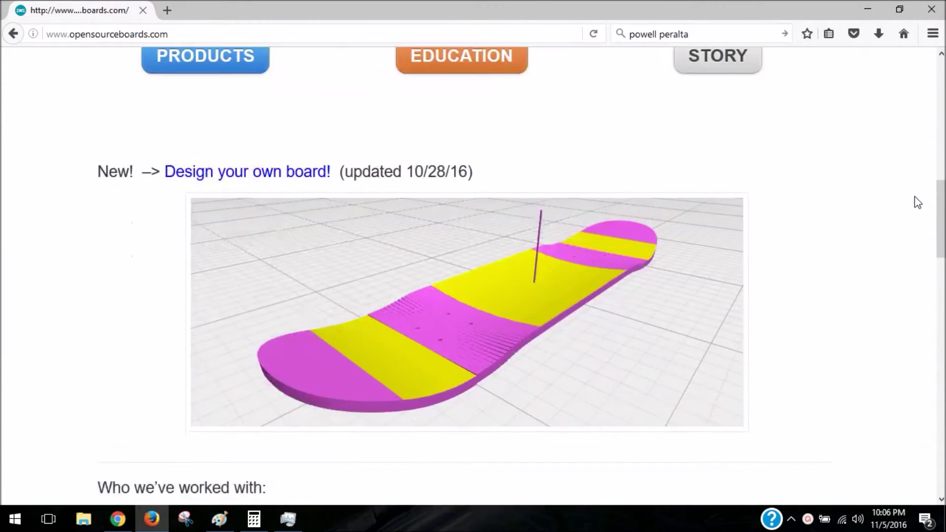
scroll(915, 196, "down", 1)
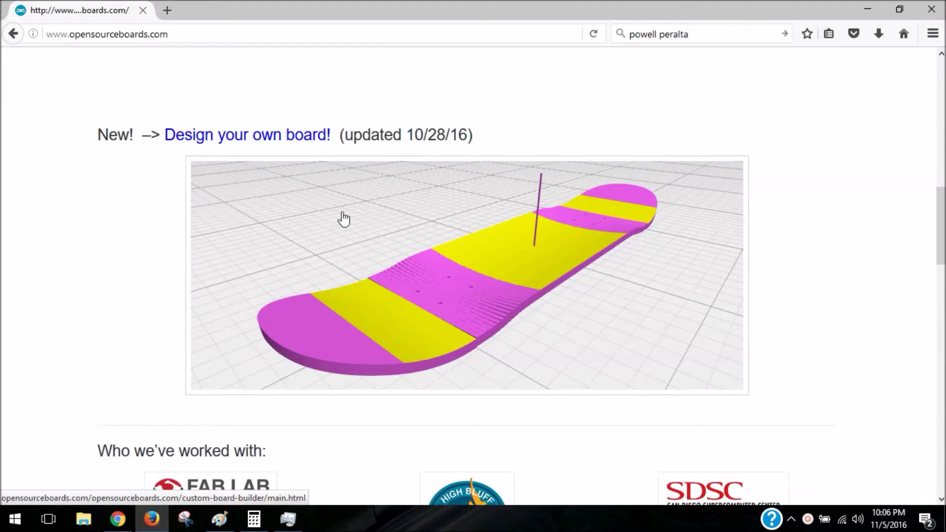
left_click(313, 144)
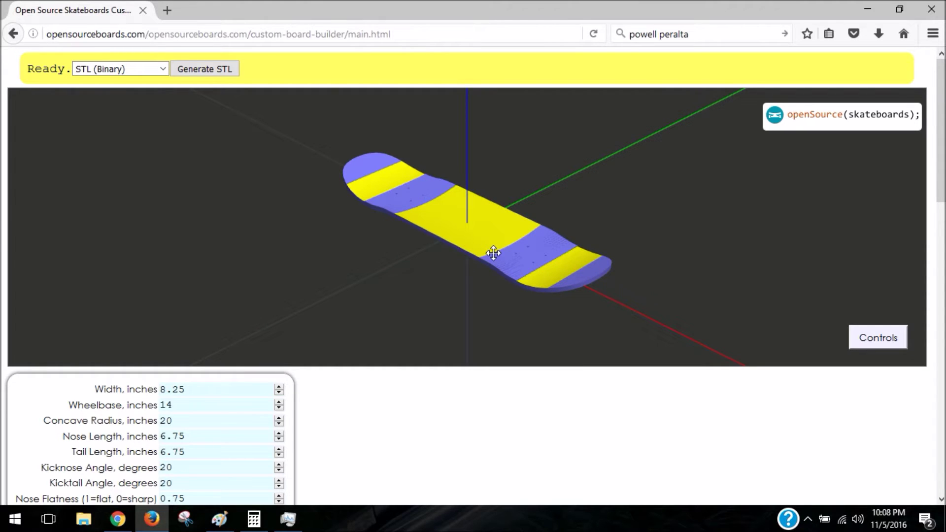
Examine the default skateboard model from several angles and read the help for orbiting, panning and zooming the view
left_click_drag(574, 281, 633, 279)
left_click_drag(457, 206, 540, 228)
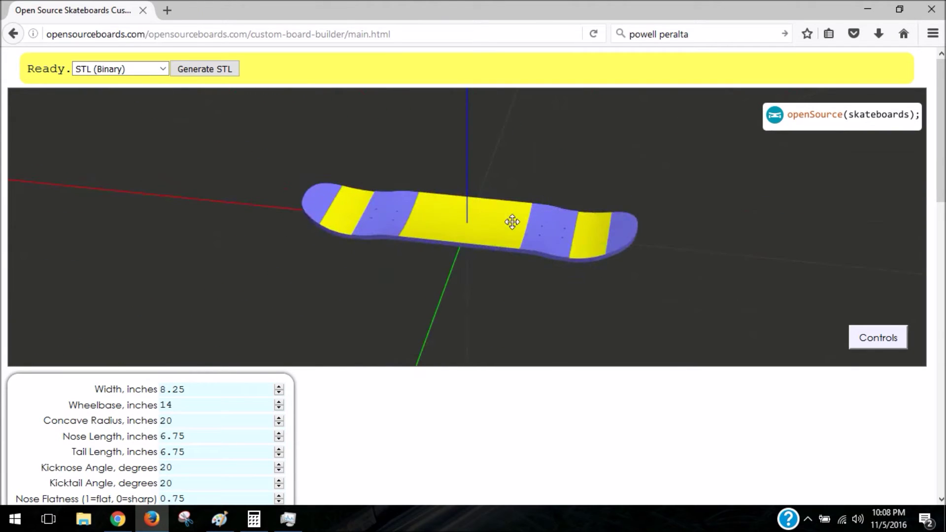
scroll(510, 221, "up", 5)
scroll(508, 223, "down", 5)
scroll(508, 224, "up", 2)
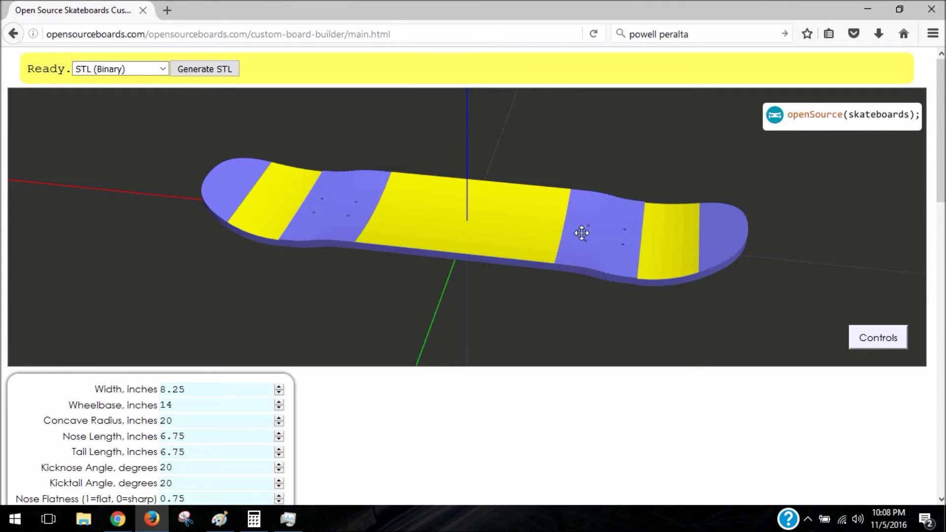
left_click(880, 340)
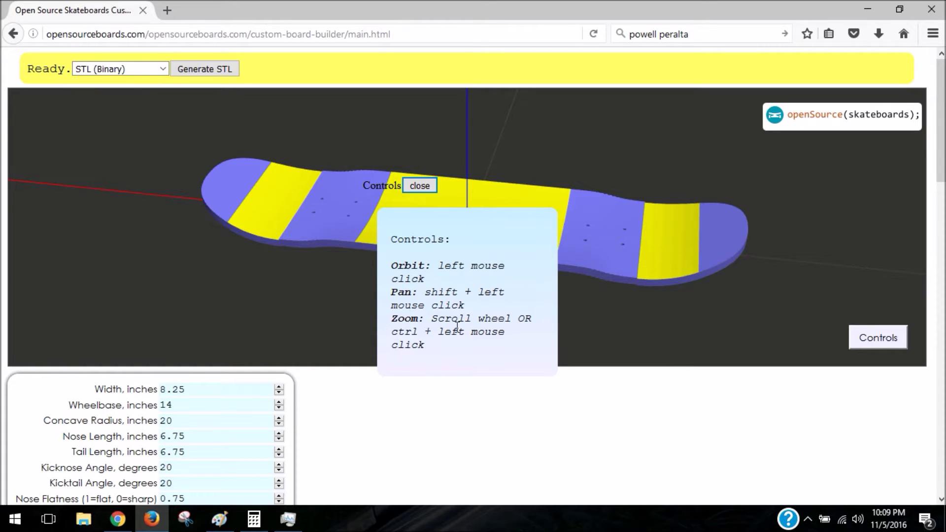
left_click(416, 185)
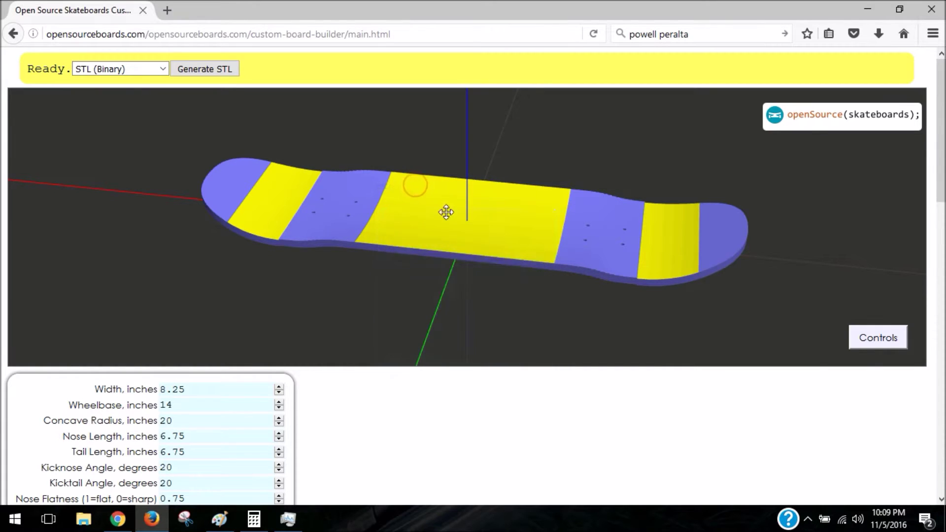
mouse_move(443, 239)
right_mouse_down()
mouse_move(486, 235)
mouse_move(422, 237)
mouse_move(440, 238)
right_mouse_up()
left_click_drag(386, 239, 409, 242)
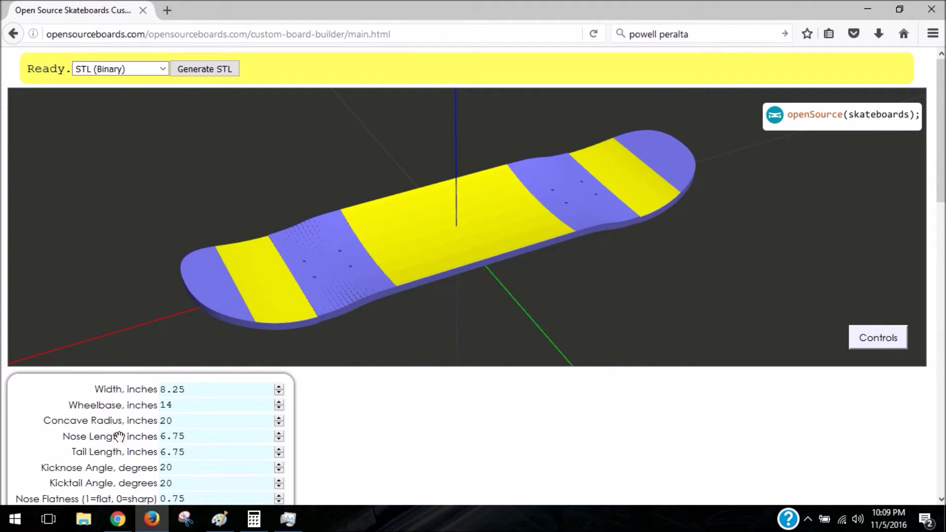
Place the board parameter form over the 3D view so that it sits beside the skateboard model
left_click_drag(118, 432, 131, 185)
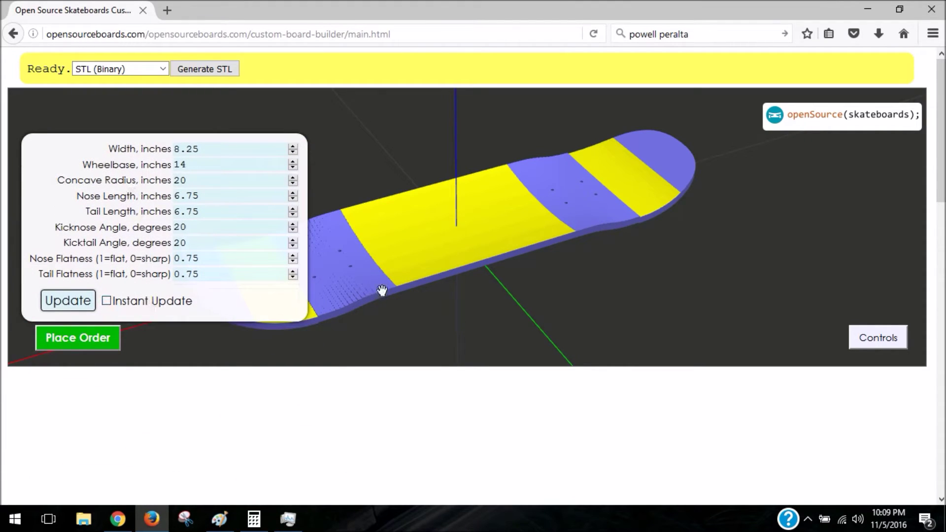
left_click_drag(616, 241, 665, 239)
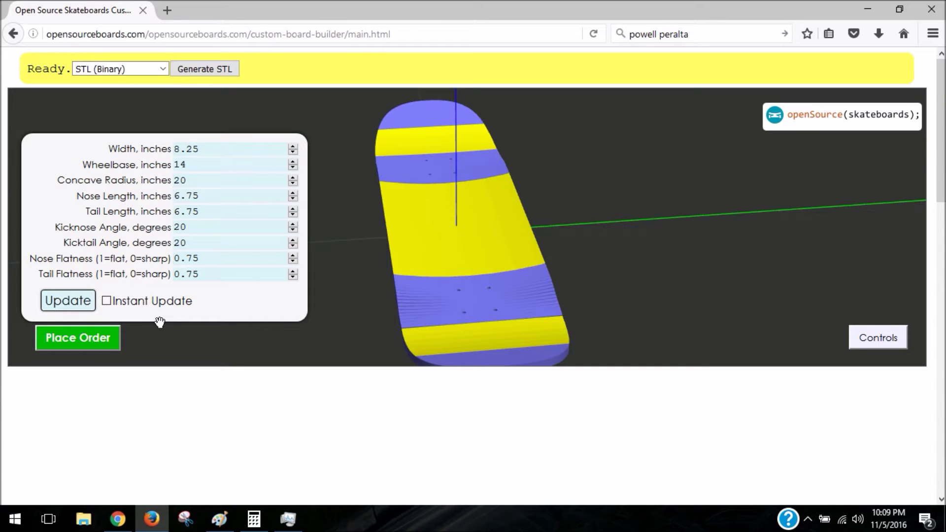
left_click_drag(636, 275, 656, 273)
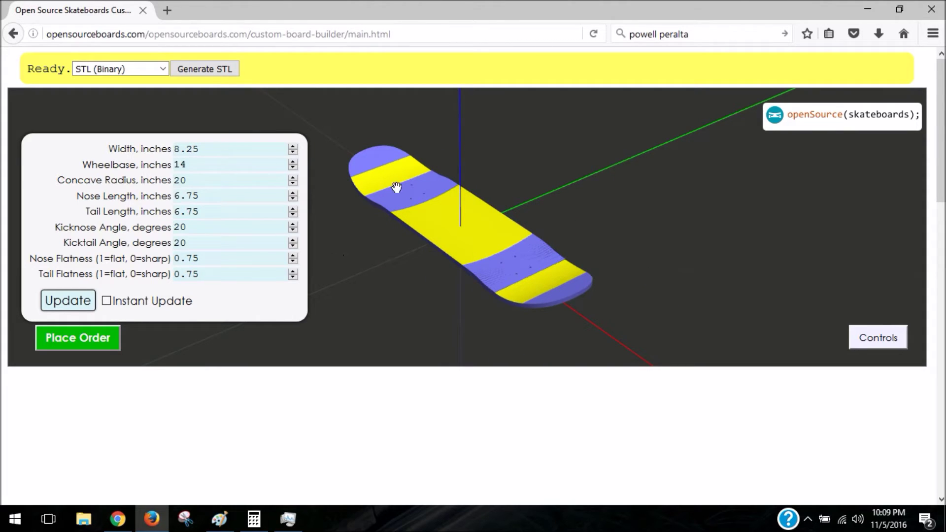
Set the board's width to 10 inches and update the model to inspect the wider deck
double_click(226, 149)
key("ctrl+a")
type("10")
left_click(85, 306)
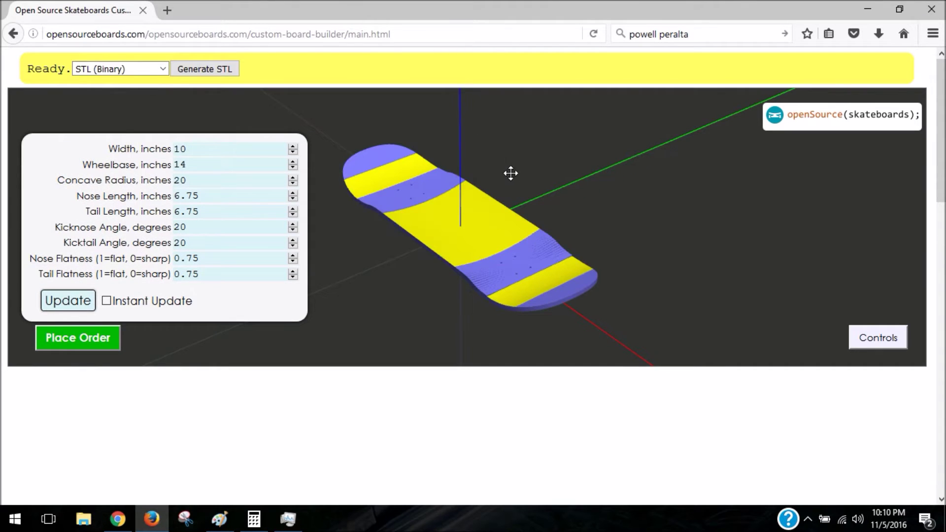
mouse_move(501, 194)
left_mouse_down()
mouse_move(581, 223)
mouse_move(500, 205)
mouse_move(483, 167)
mouse_move(469, 196)
mouse_move(484, 213)
mouse_move(488, 205)
left_mouse_up()
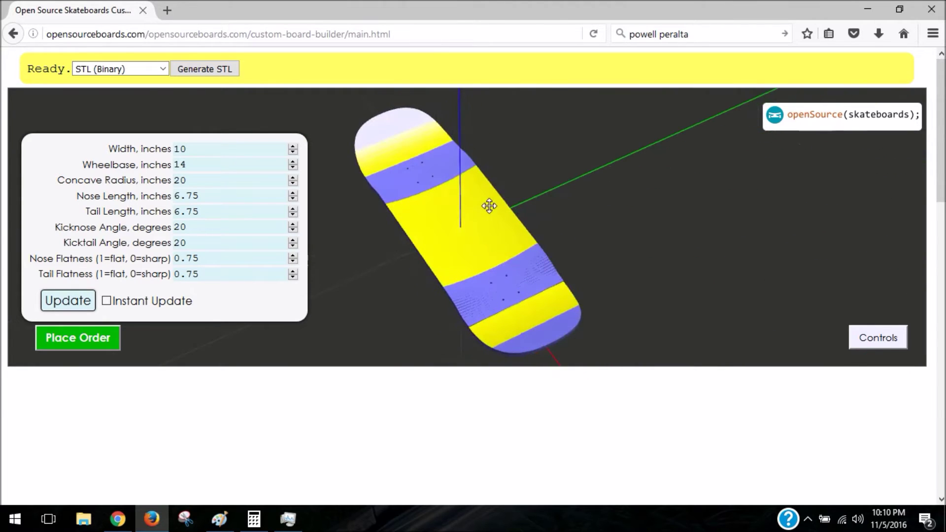
Return the width to 8.25 inches, set the wheelbase to 18 inches and update the board
double_click(217, 150)
type("8.25")
double_click(198, 164)
left_click_drag(352, 214, 351, 298)
left_click_drag(401, 239, 430, 219)
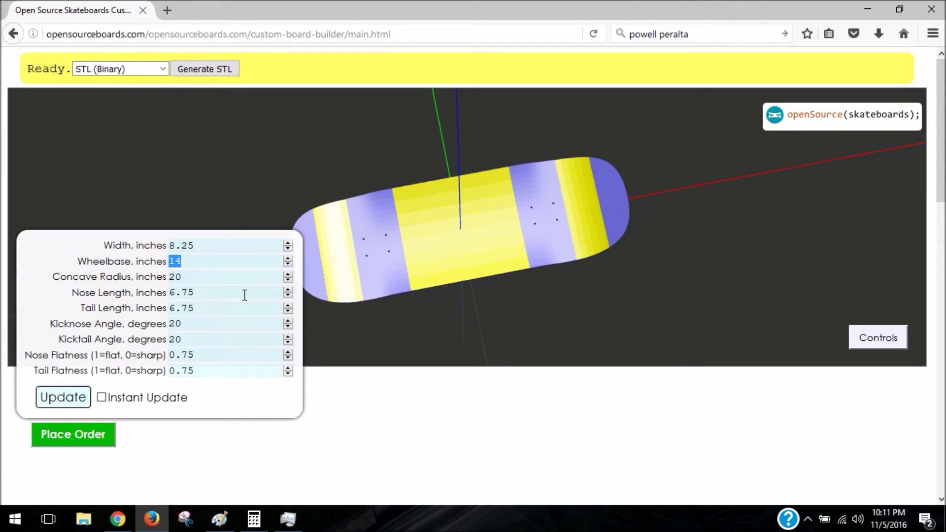
type("18")
left_click(83, 403)
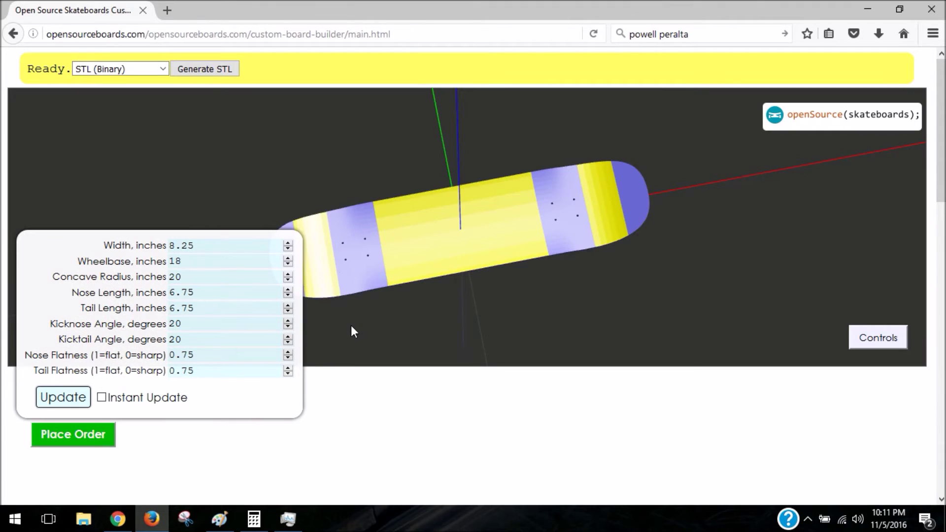
Inspect the lengthened board and set the wheelbase back to 14 inches
left_click_drag(98, 263, 129, 394)
left_click_drag(172, 296, 203, 264)
left_click_drag(143, 410, 117, 216)
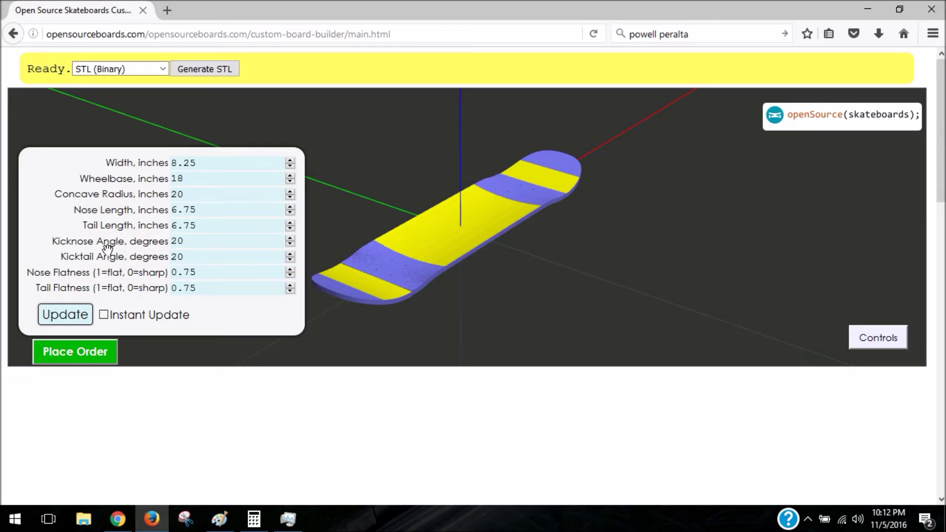
double_click(209, 177)
type("14")
Inspect the deck's curvature from its end, set the concave radius to 10 inches and update the board
left_click_drag(198, 196, 169, 197)
left_click_drag(396, 216, 428, 400)
left_click_drag(339, 247, 369, 236)
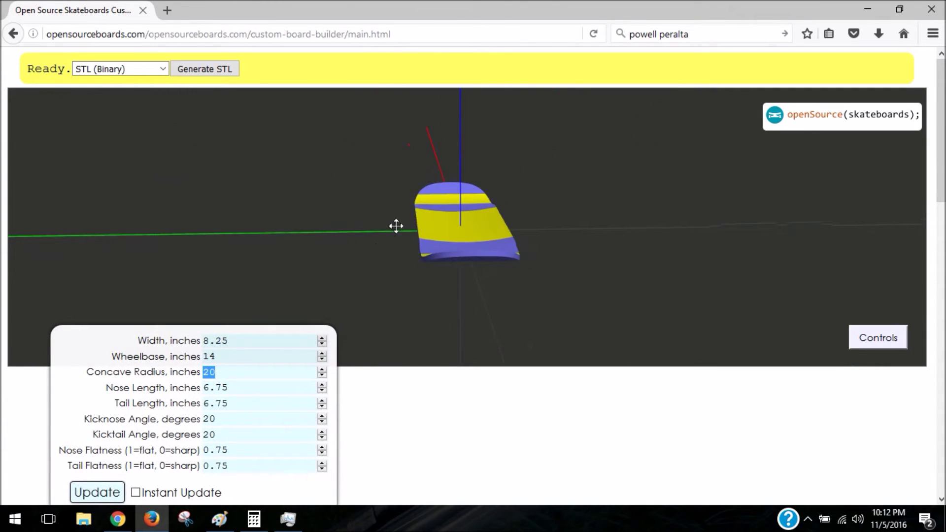
scroll(484, 235, "up", 5)
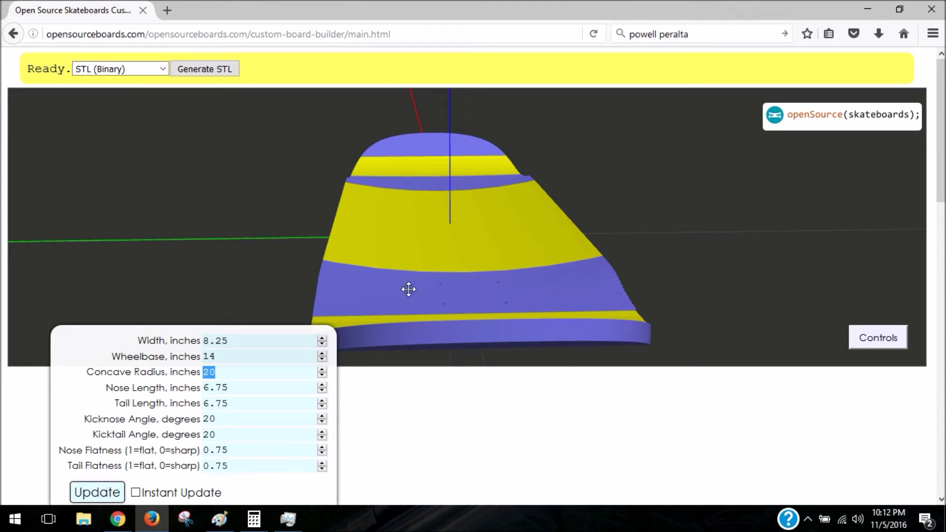
mouse_move(321, 210)
left_mouse_down()
mouse_move(323, 194)
mouse_move(323, 207)
left_mouse_up()
scroll(334, 212, "down", 3)
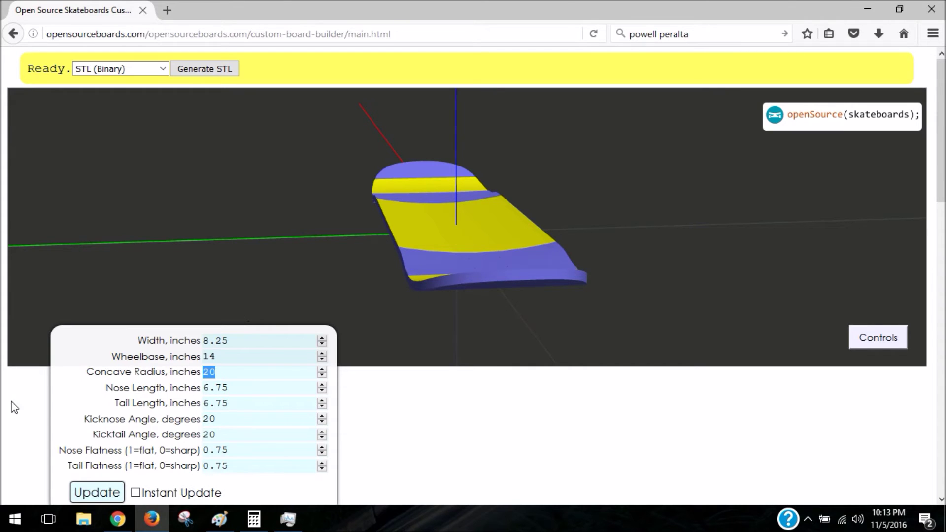
left_click_drag(123, 382, 111, 236)
mouse_move(367, 227)
left_mouse_down()
mouse_move(413, 242)
mouse_move(402, 341)
mouse_move(387, 238)
mouse_move(401, 228)
mouse_move(327, 239)
mouse_move(323, 222)
mouse_move(359, 242)
mouse_move(373, 238)
left_mouse_up()
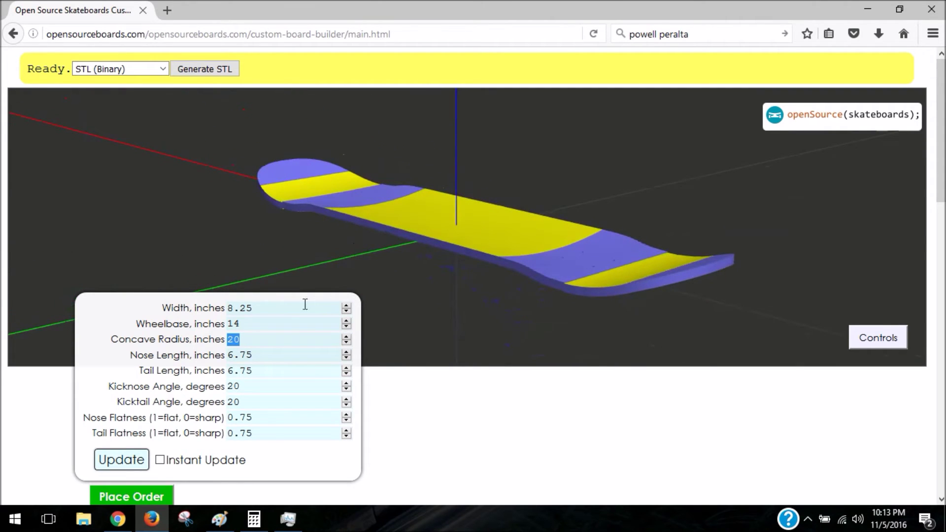
left_click_drag(144, 345, 140, 254)
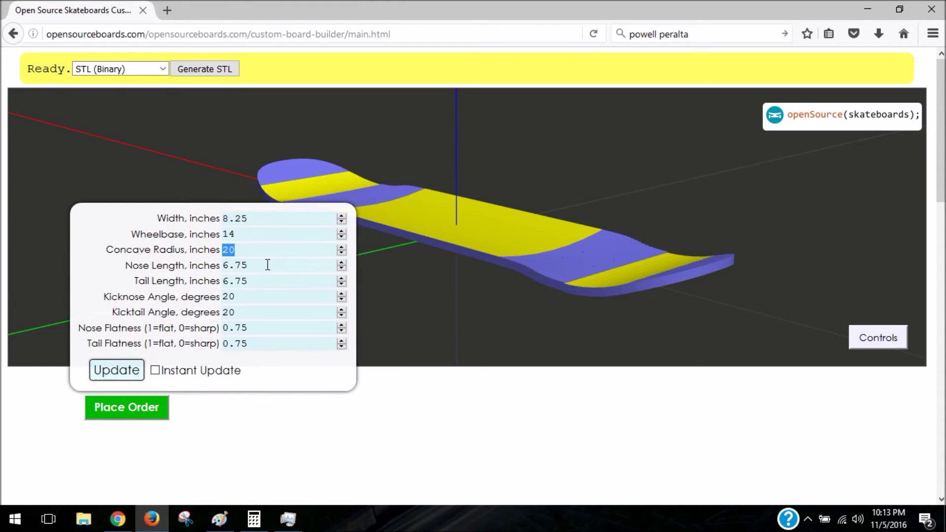
type("10")
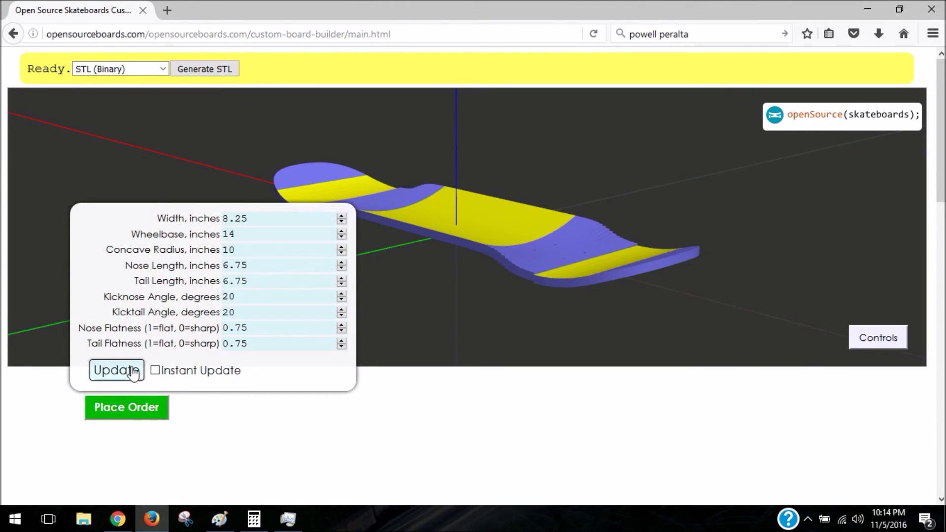
Inspect the more strongly curved deck and set the concave radius back to 20 inches
left_click_drag(169, 221, 145, 278)
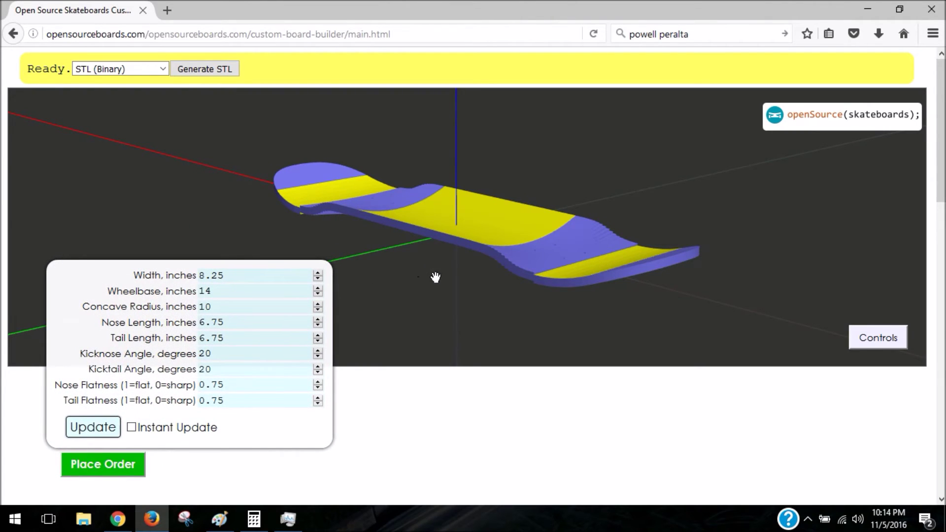
left_click_drag(428, 244, 527, 235)
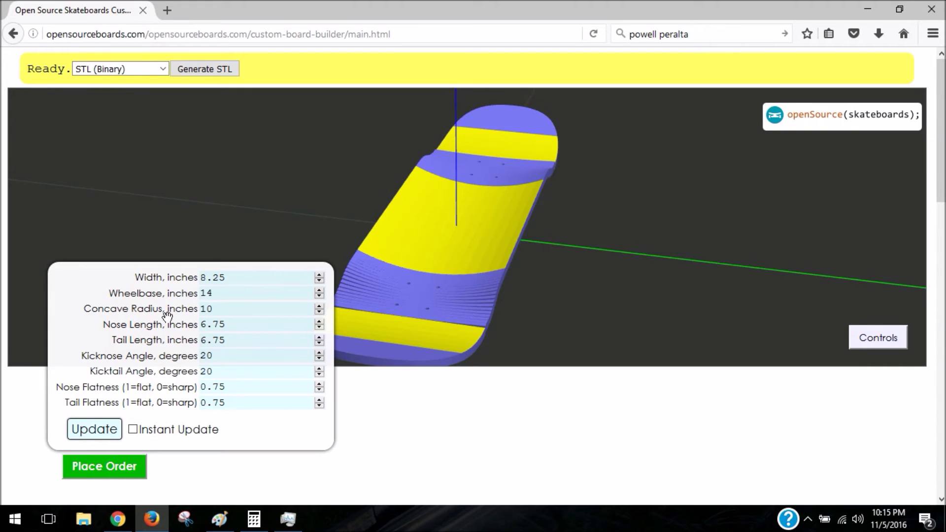
left_click_drag(167, 315, 159, 216)
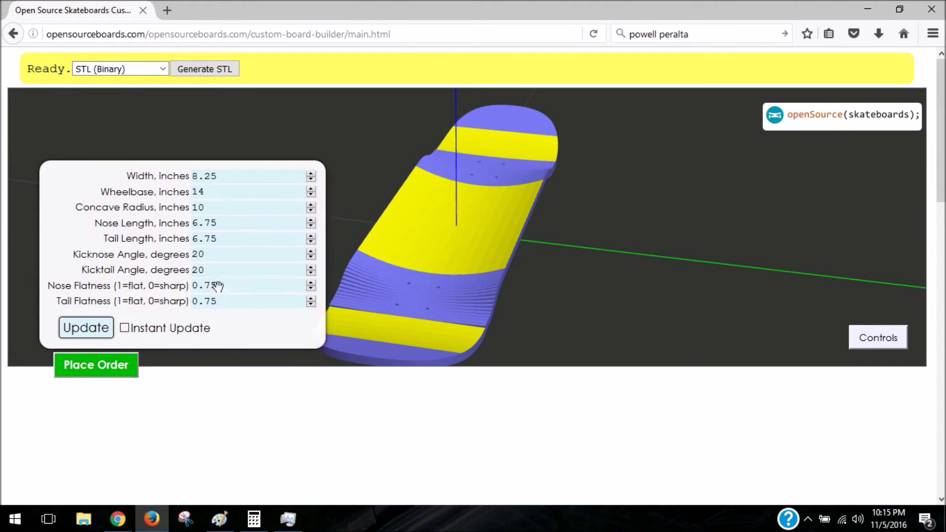
double_click(224, 213)
type("20")
Set the nose length to 3 inches and the tail length to 8 inches, update the board and inspect its outline
left_click_drag(377, 212, 429, 247)
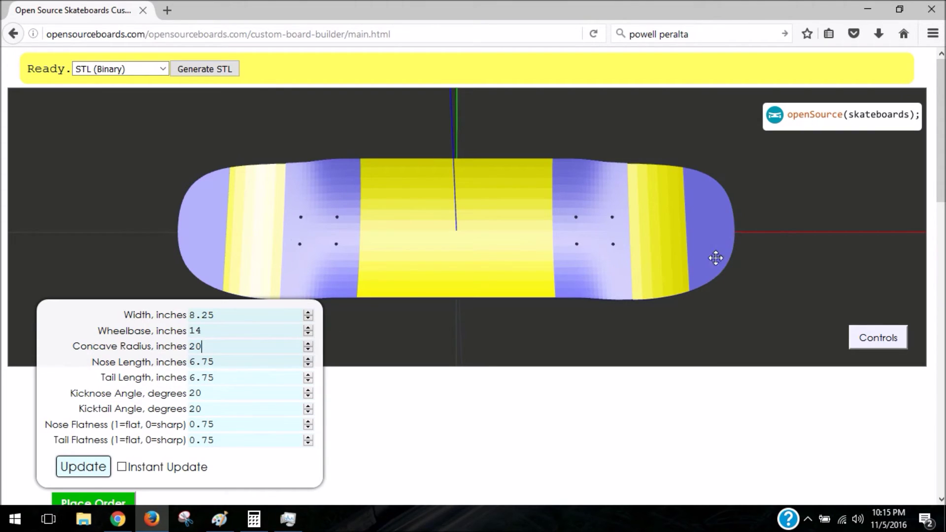
scroll(614, 247, "down", 5)
left_click_drag(614, 254, 541, 281)
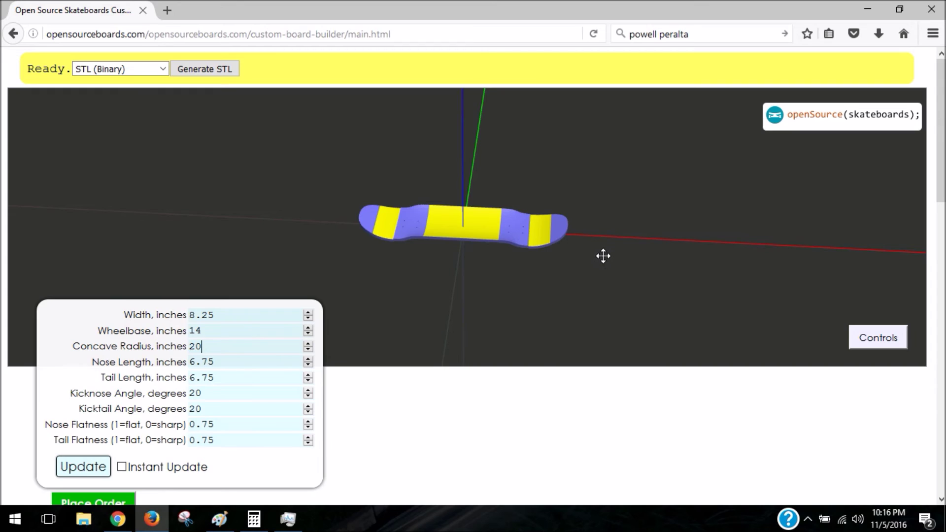
scroll(585, 240, "up", 2)
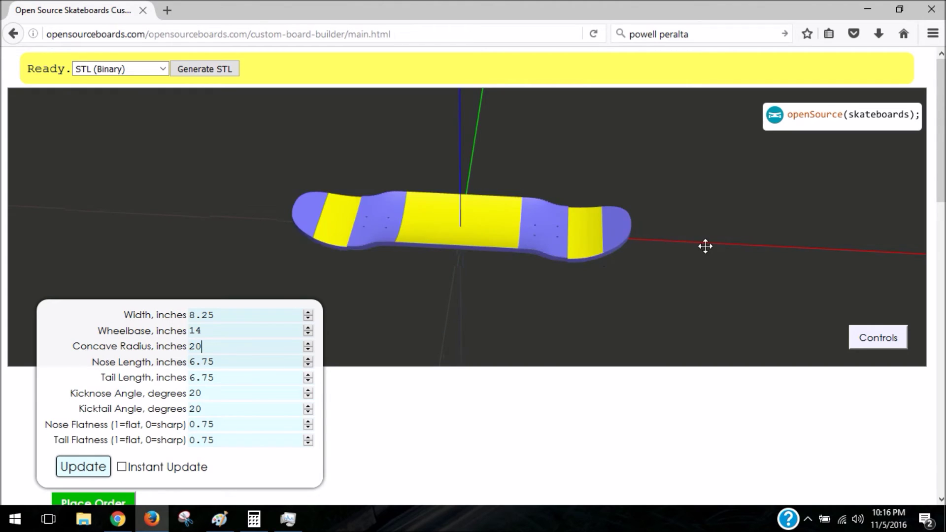
scroll(705, 246, "down", 3)
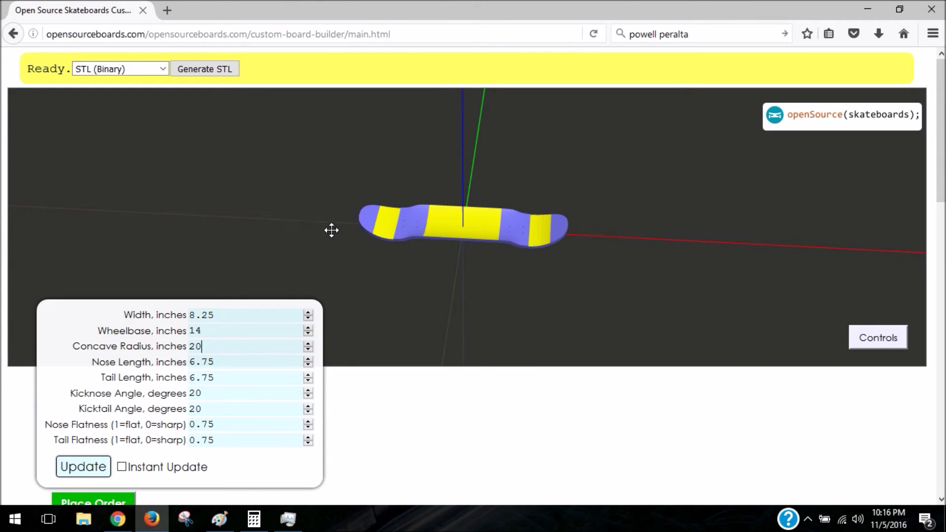
double_click(251, 364)
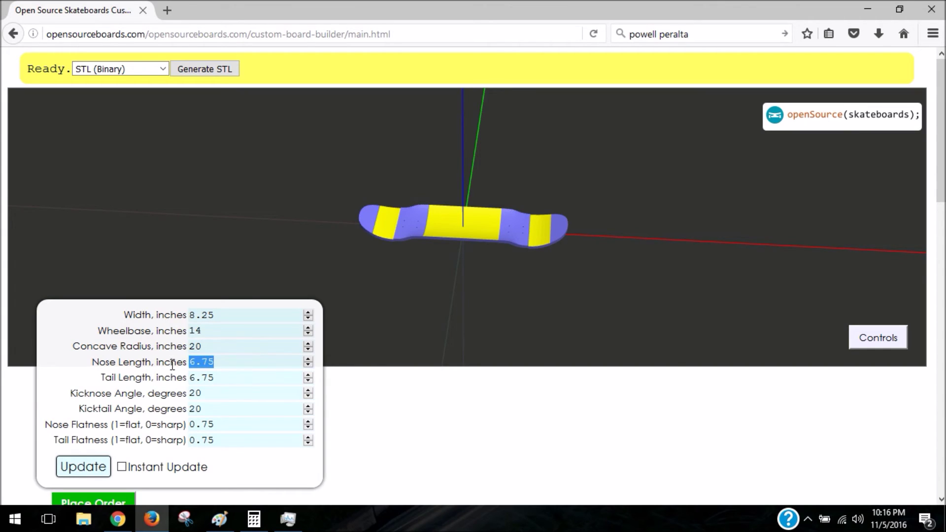
type("3")
double_click(253, 378)
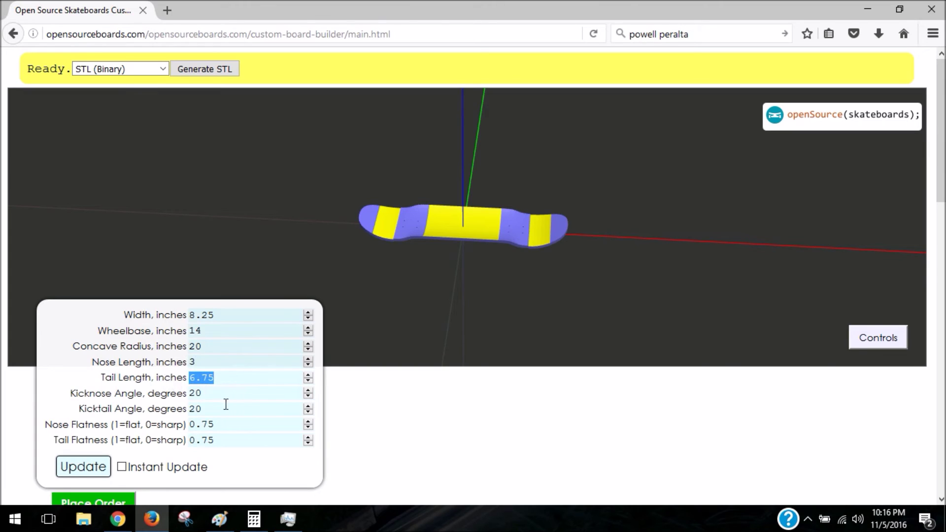
type("8")
left_click(87, 467)
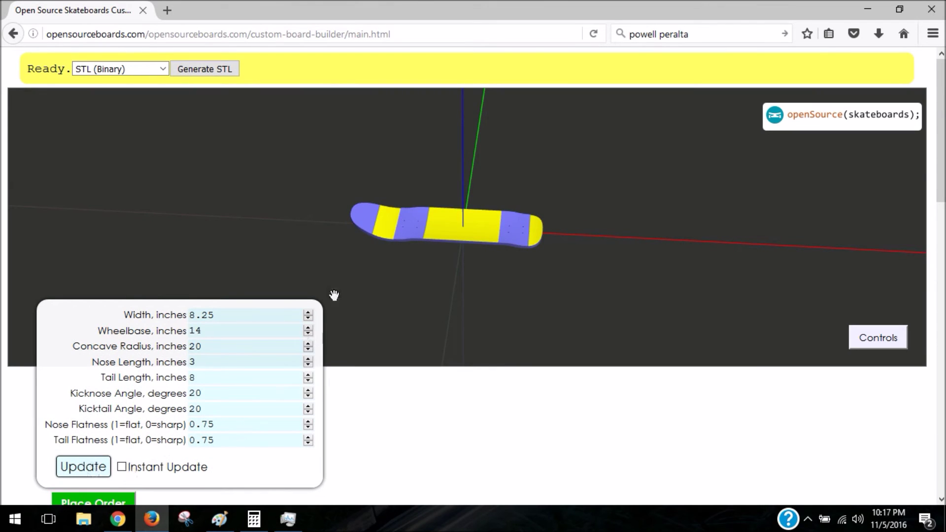
left_click_drag(398, 251, 399, 271)
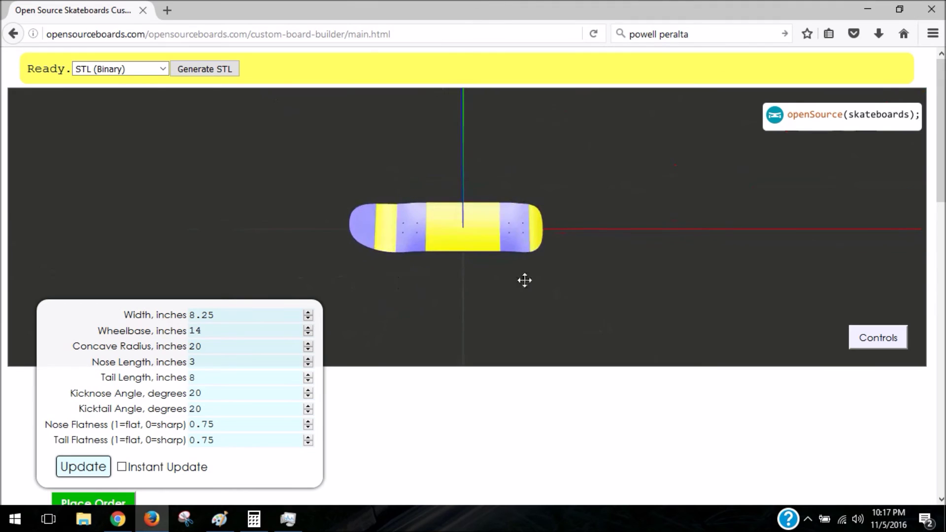
scroll(539, 260, "up", 5)
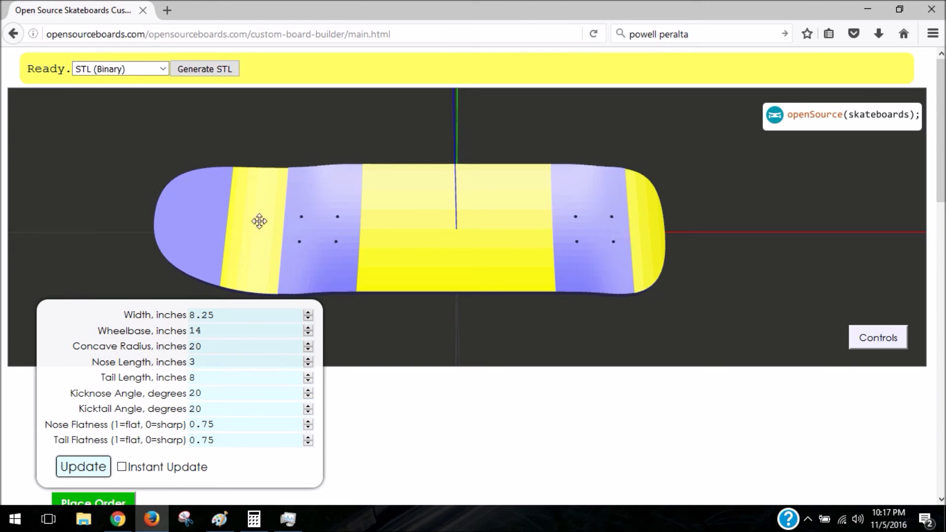
Set both the nose length and the tail length to 6.75 inches
left_click_drag(129, 221, 134, 200)
scroll(202, 181, "down", 4)
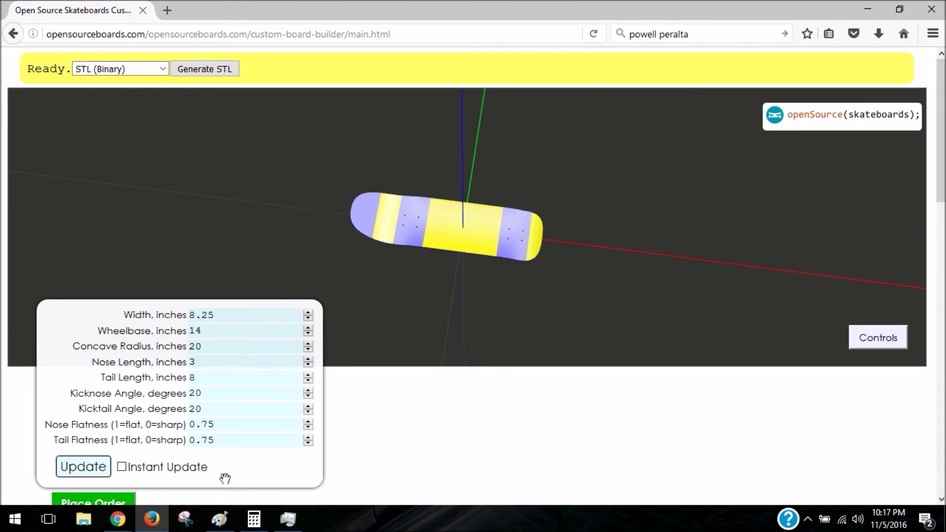
double_click(236, 367)
type("6.75")
key("Tab")
Set the kicknose angle to 0 degrees and the kicktail angle to 45 degrees, and update the board
left_click_drag(417, 279, 425, 233)
scroll(416, 227, "up", 2)
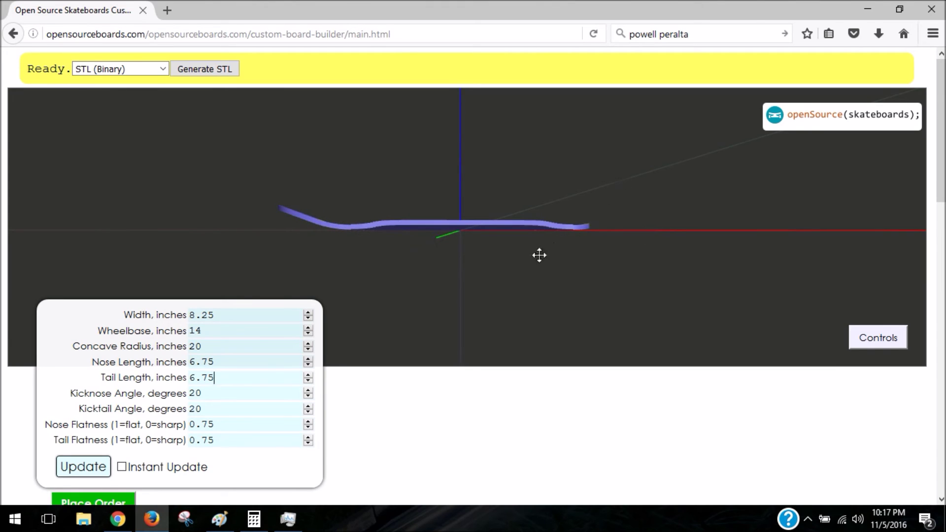
left_click_drag(413, 165, 421, 177)
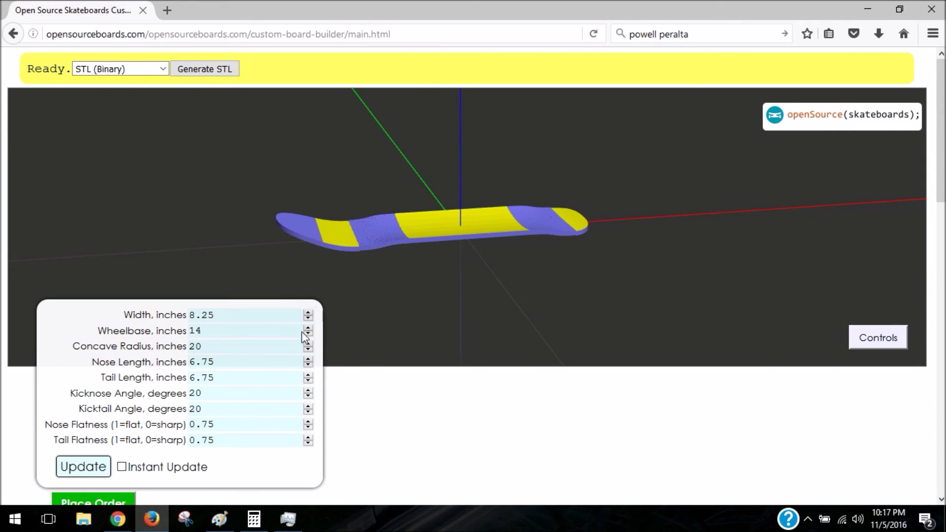
double_click(233, 393)
type("0")
double_click(217, 410)
type("45")
left_click(81, 468)
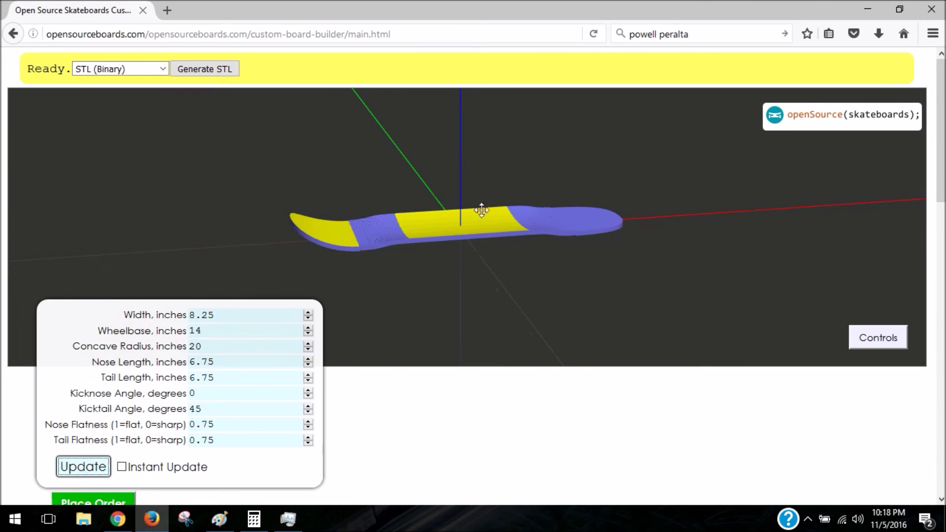
Inspect the deck's nose and tail bends from the side and set both the kicknose and kicktail angles to 20 degrees
mouse_move(482, 274)
left_mouse_down()
mouse_move(502, 286)
mouse_move(488, 283)
mouse_move(478, 255)
mouse_move(466, 274)
mouse_move(458, 259)
mouse_move(469, 265)
left_mouse_up()
scroll(610, 227, "up", 5)
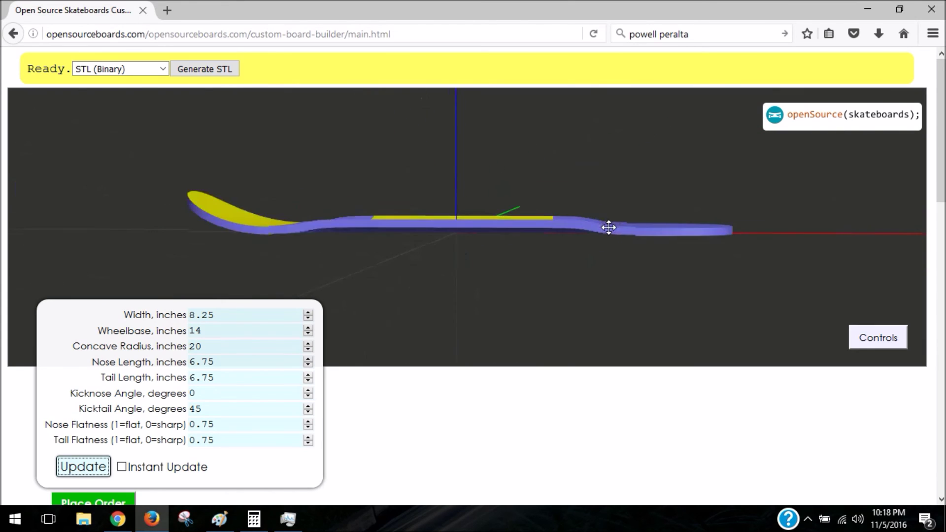
scroll(699, 252, "down", 3)
left_click_drag(256, 250, 268, 238)
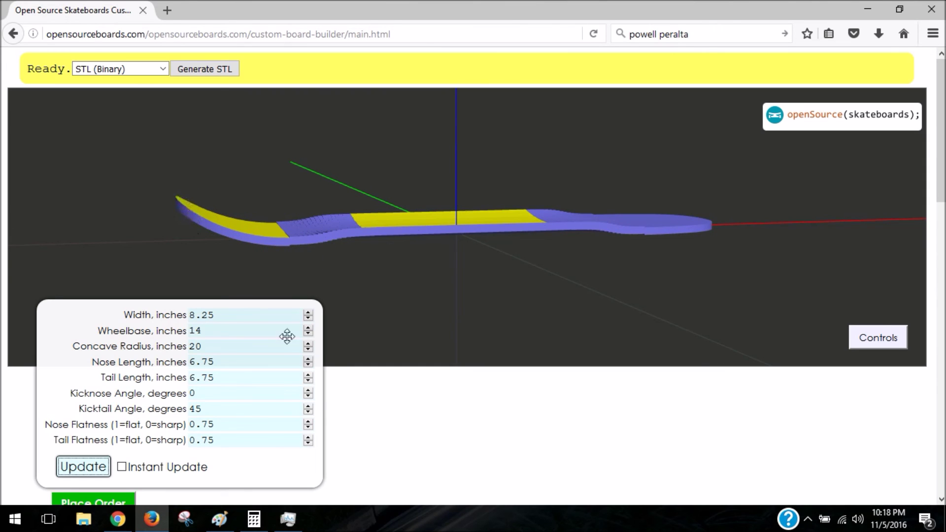
mouse_move(302, 184)
left_mouse_down()
mouse_move(301, 152)
mouse_move(350, 169)
mouse_move(280, 157)
mouse_move(305, 171)
left_mouse_up()
scroll(306, 171, "down", 2)
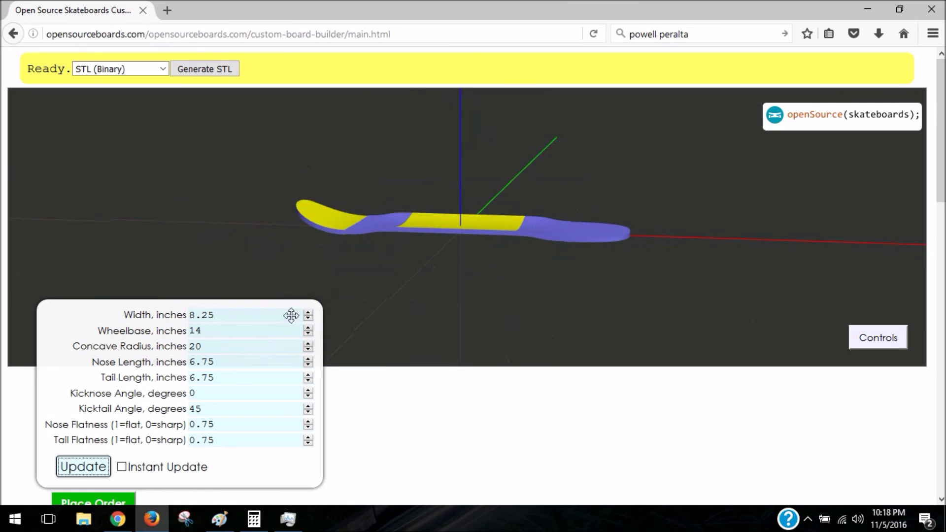
double_click(190, 392)
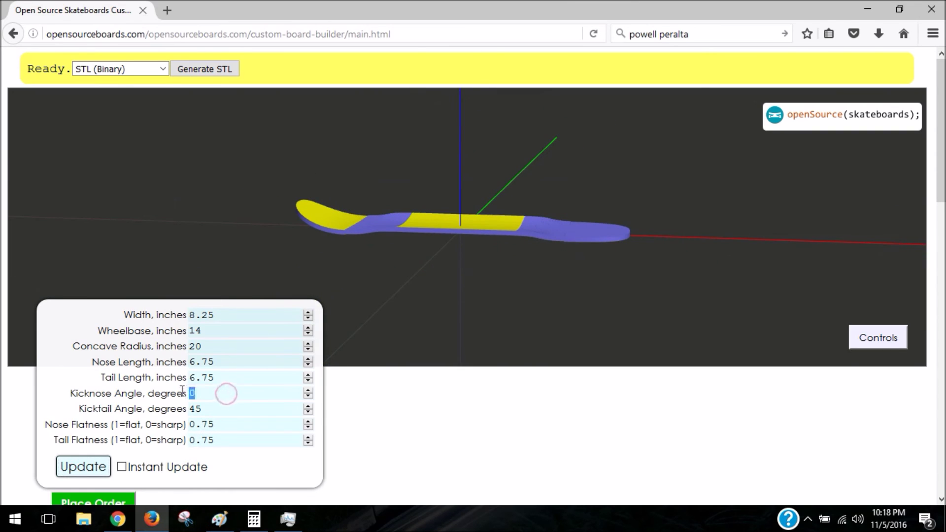
type("20")
key("Tab")
type("20")
Set the nose flatness to 0 and the tail flatness to 1, and update the board
left_click_drag(149, 326, 137, 255)
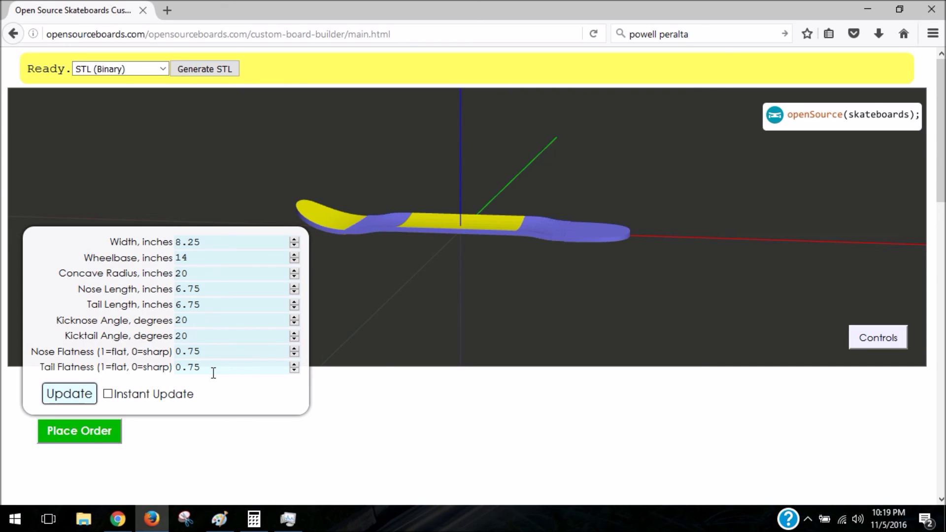
left_click_drag(340, 171, 334, 215)
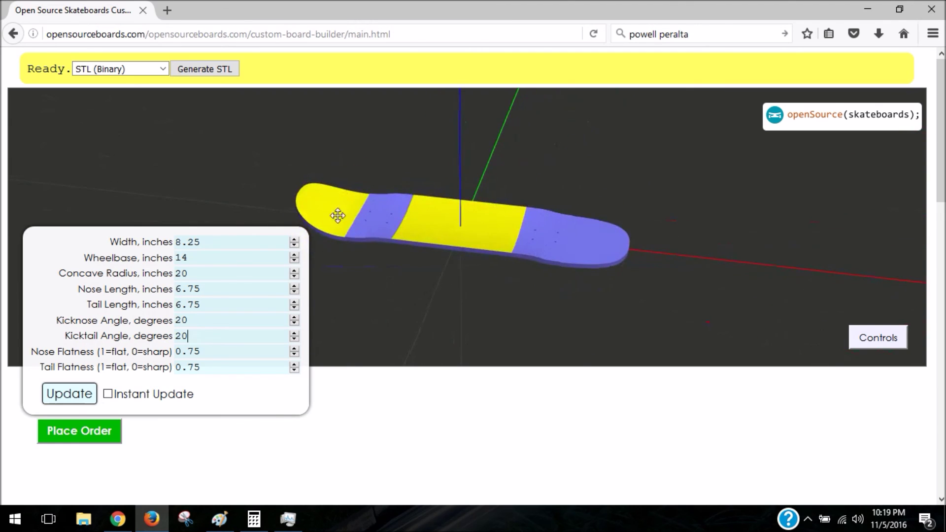
left_click(238, 358)
double_click(220, 353)
type("0")
double_click(193, 367)
type("1")
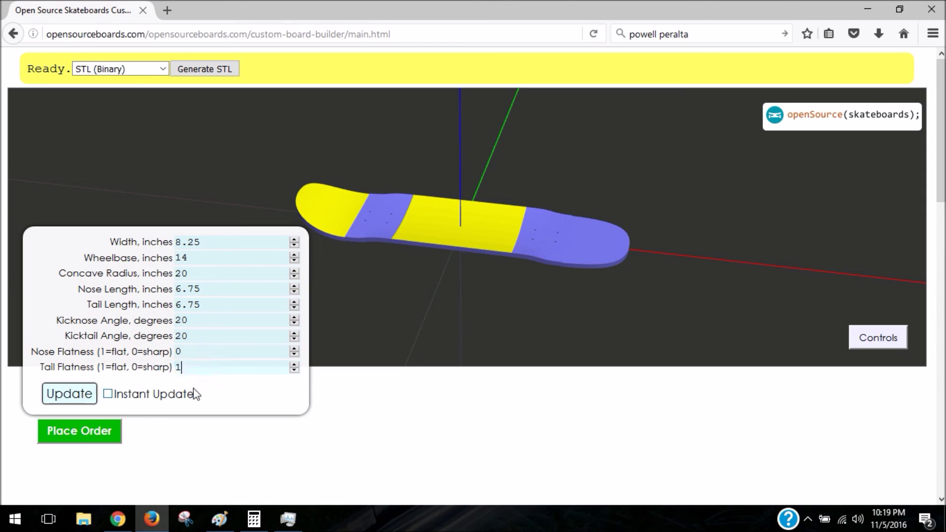
left_click(69, 394)
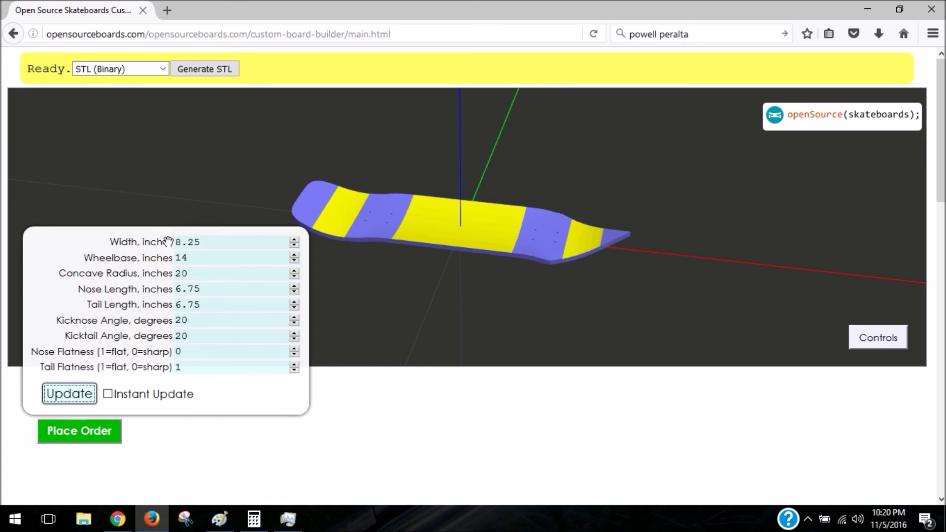
Inspect the deck's outline from above, set the nose flatness to .25 and the tail flatness to .9, and update the board
left_click_drag(260, 167, 473, 379)
left_click_drag(417, 268, 471, 262)
scroll(564, 225, "up", 5)
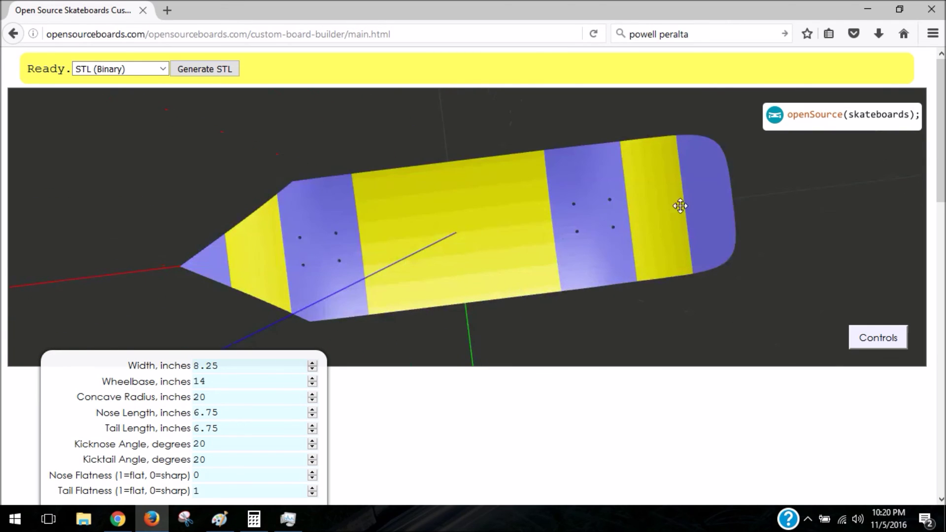
left_click_drag(481, 281, 447, 247)
scroll(447, 247, "down", 5)
left_click_drag(158, 413, 152, 234)
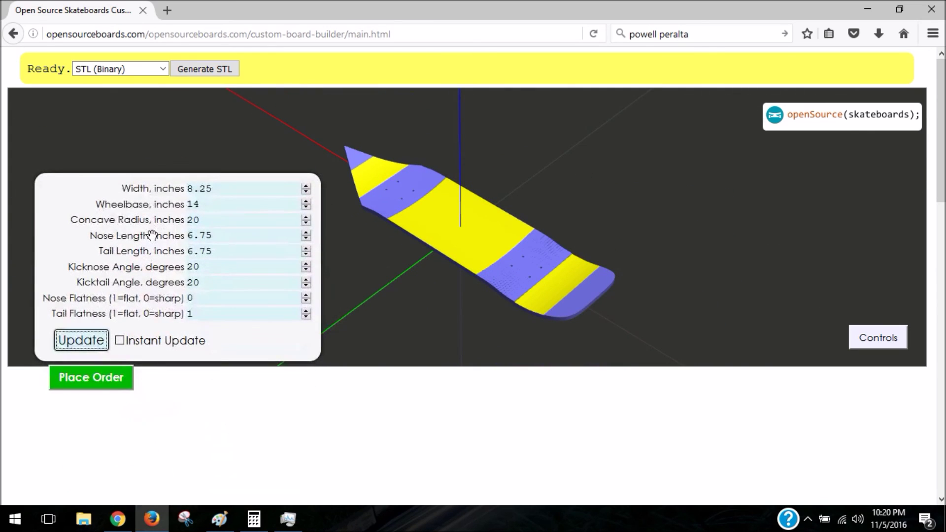
double_click(222, 299)
type(".25")
double_click(196, 314)
type(".9")
left_click(101, 338)
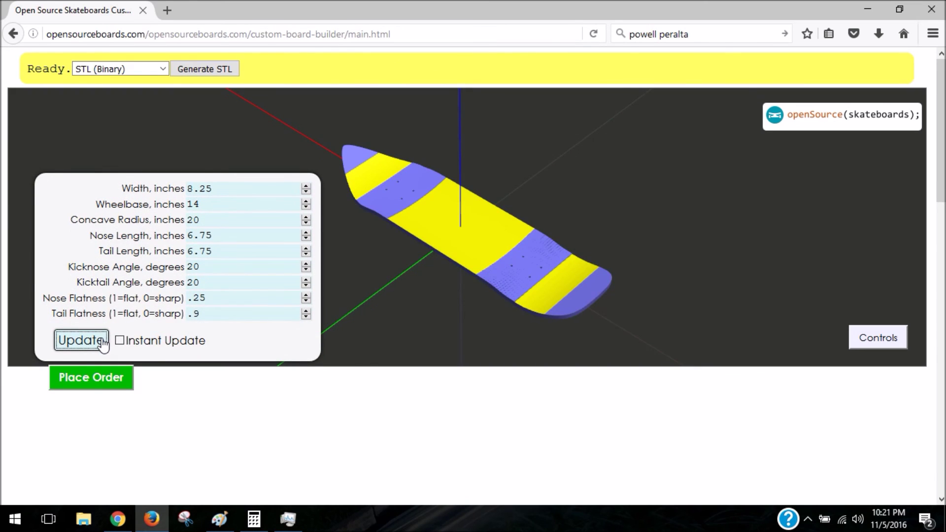
Inspect the reshaped nose and tail from above and from the deck's end, moving the parameter box clear of the board
left_click_drag(401, 252, 416, 463)
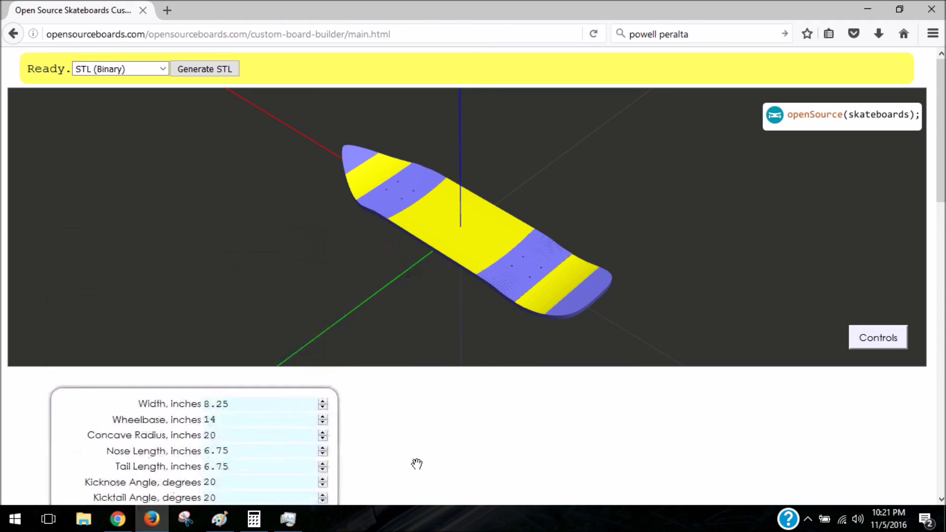
mouse_move(348, 226)
left_mouse_down()
mouse_move(359, 253)
mouse_move(375, 258)
left_mouse_up()
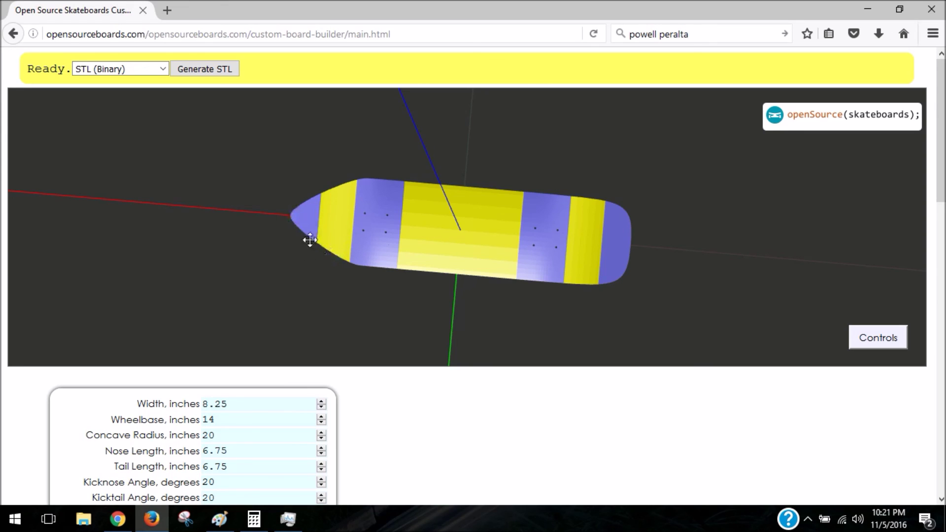
left_click_drag(176, 443, 425, 444)
left_click_drag(488, 318, 523, 261)
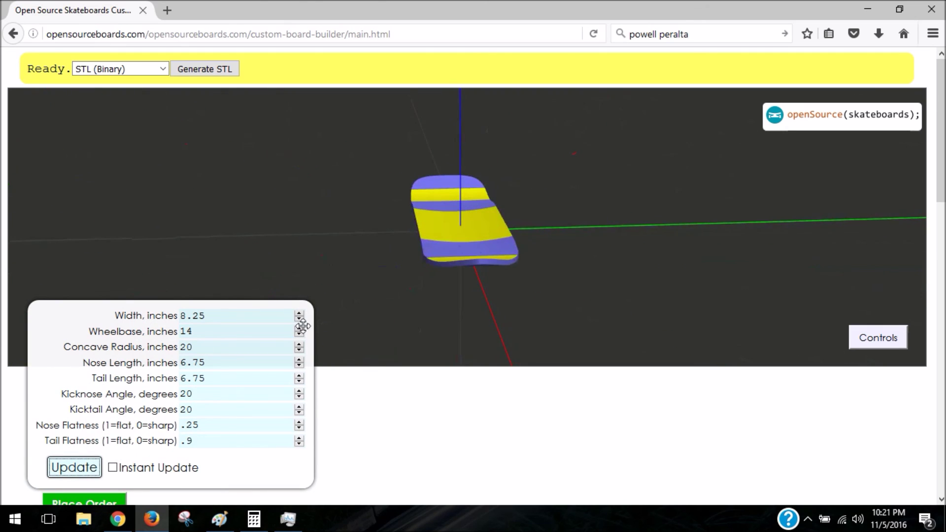
left_click_drag(132, 375, 122, 217)
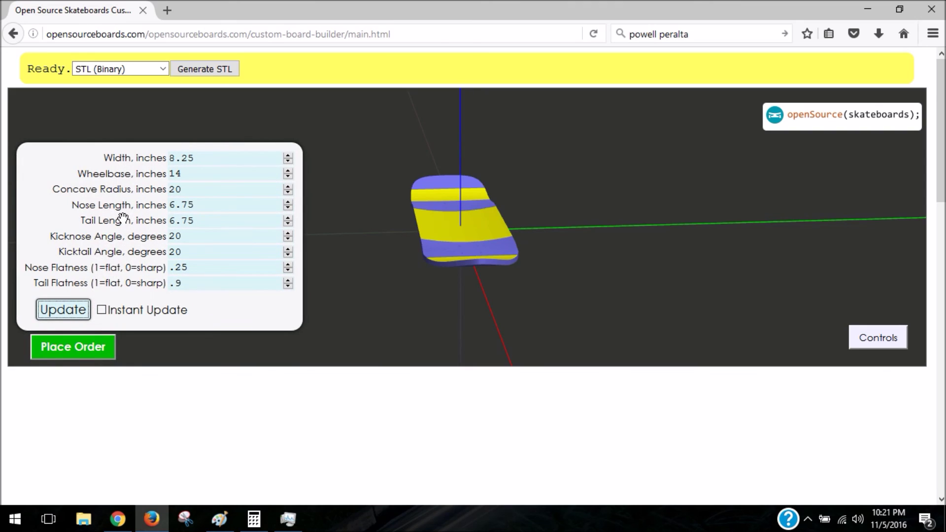